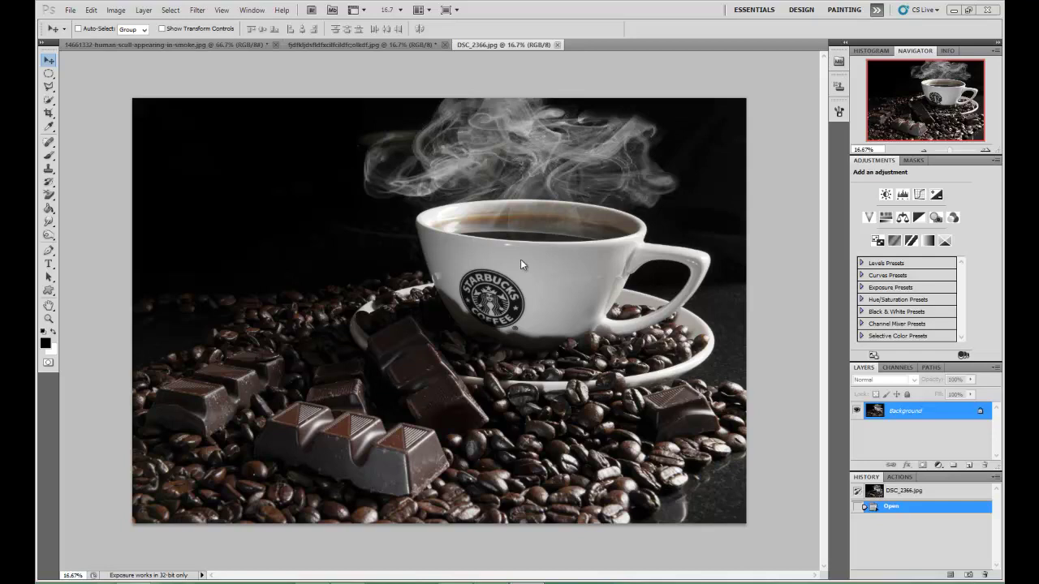
# - Switch to the plain coffee cup photo (fjdfkl...jpg) document
pyautogui.click(386, 42)
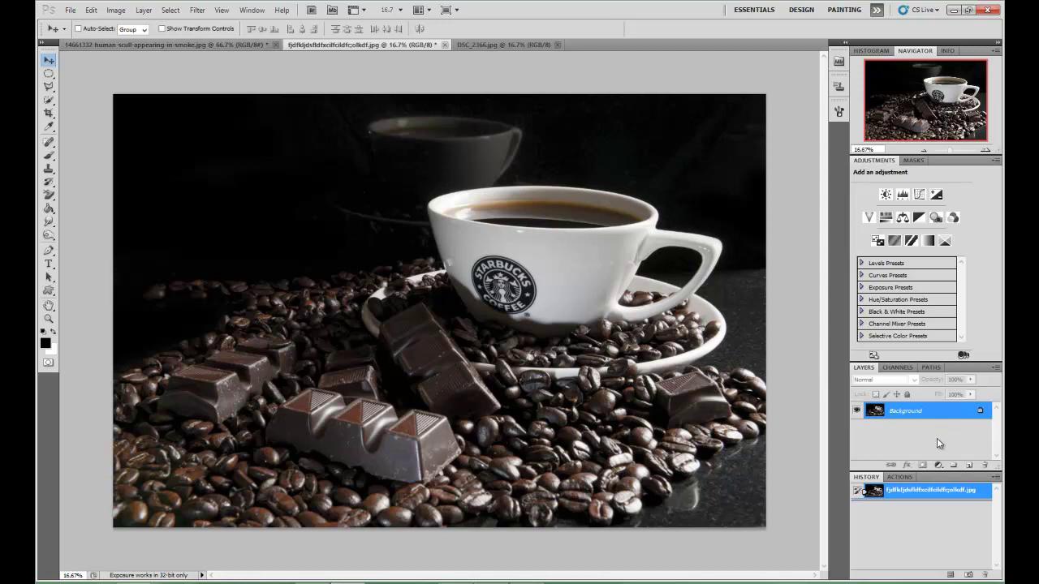
# - Duplicate the Background layer into Layer 1, then bring up the smoke image document
pyautogui.hotkey('ctrl', 'j')
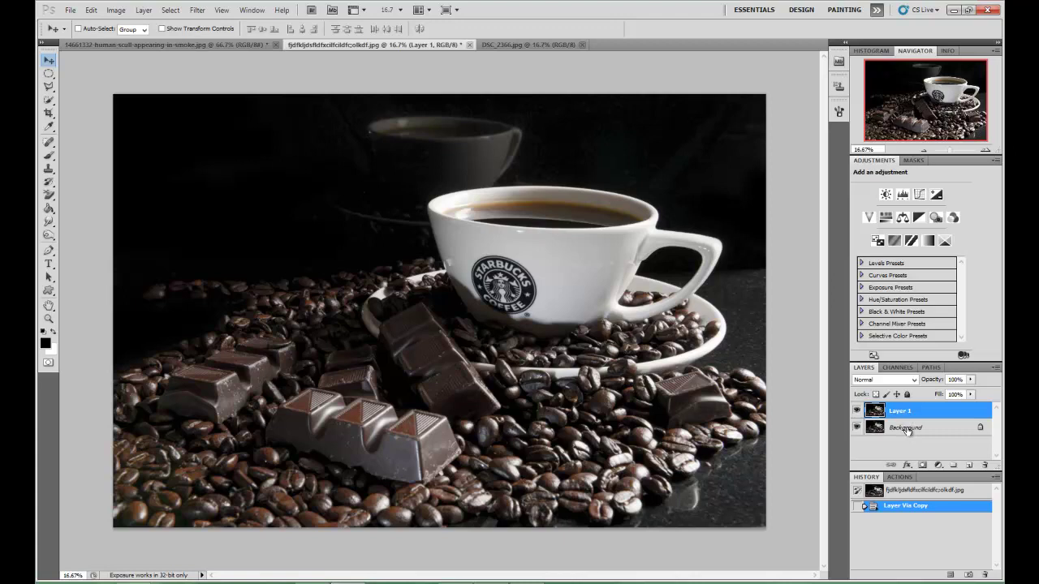
pyautogui.click(195, 44)
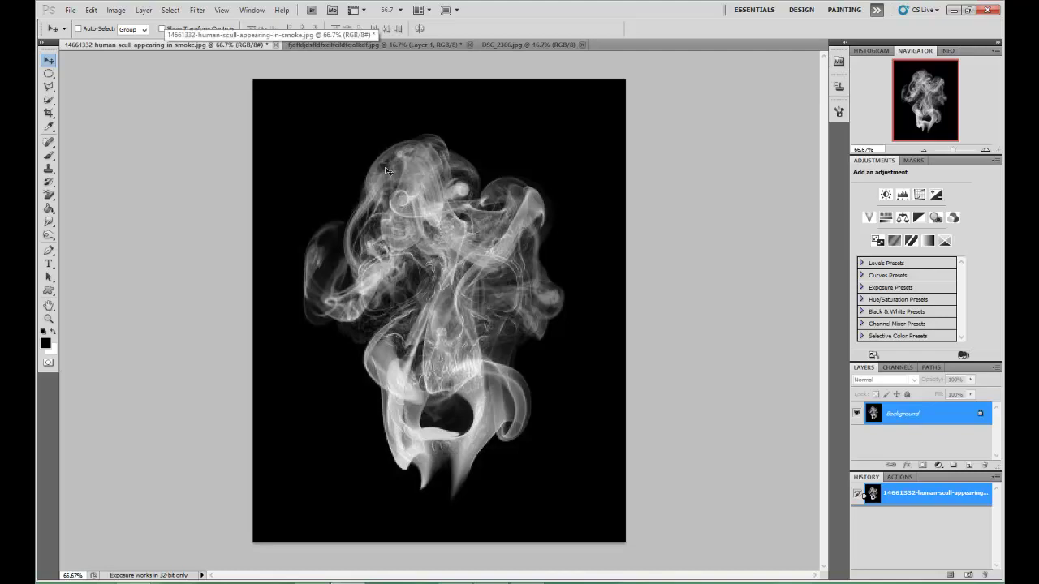
# - Select all of the smoke image, copy it, and return to the coffee cup document
pyautogui.click(176, 14)
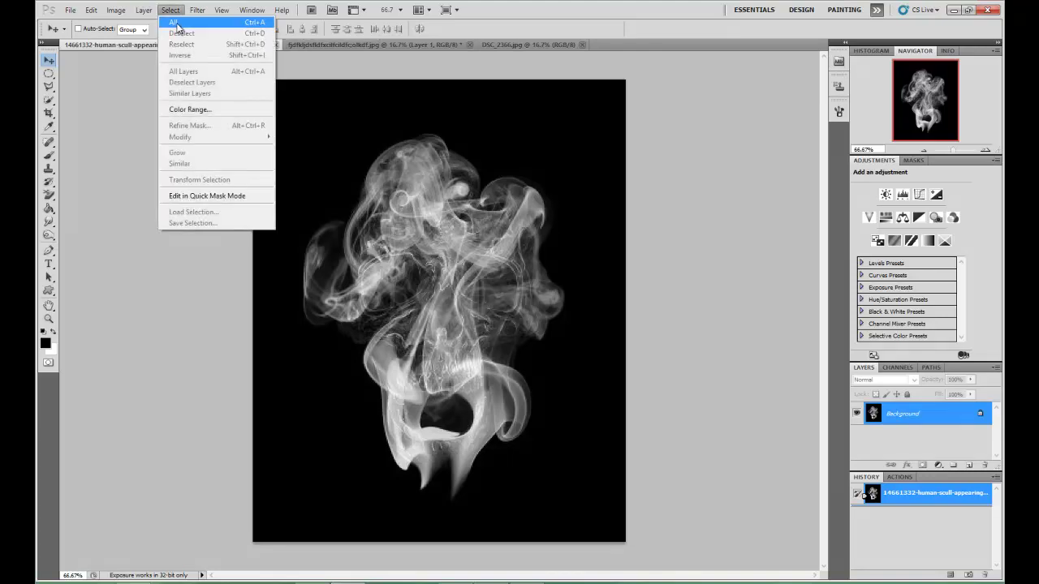
pyautogui.click(180, 26)
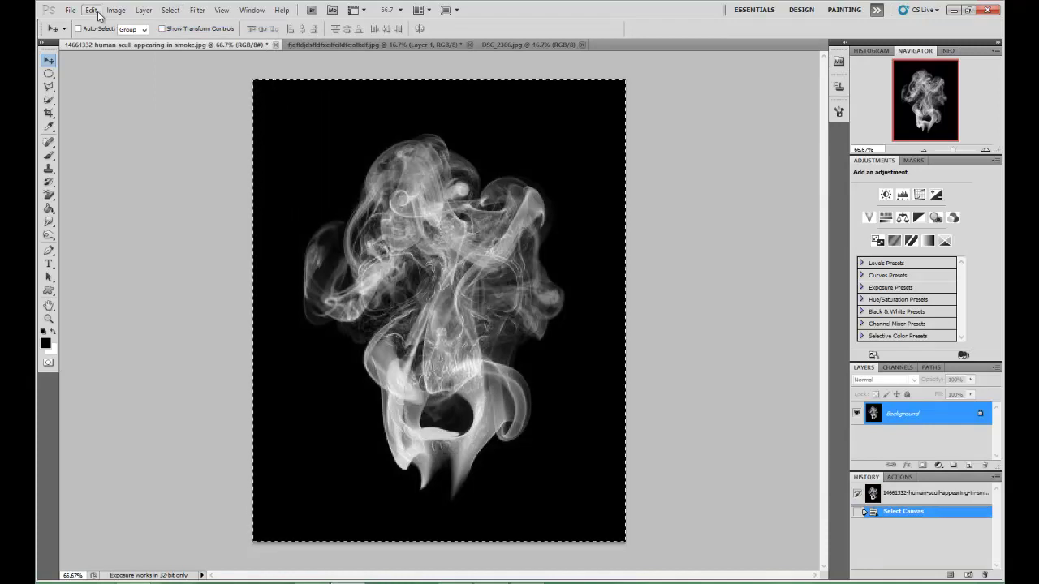
pyautogui.click(93, 10)
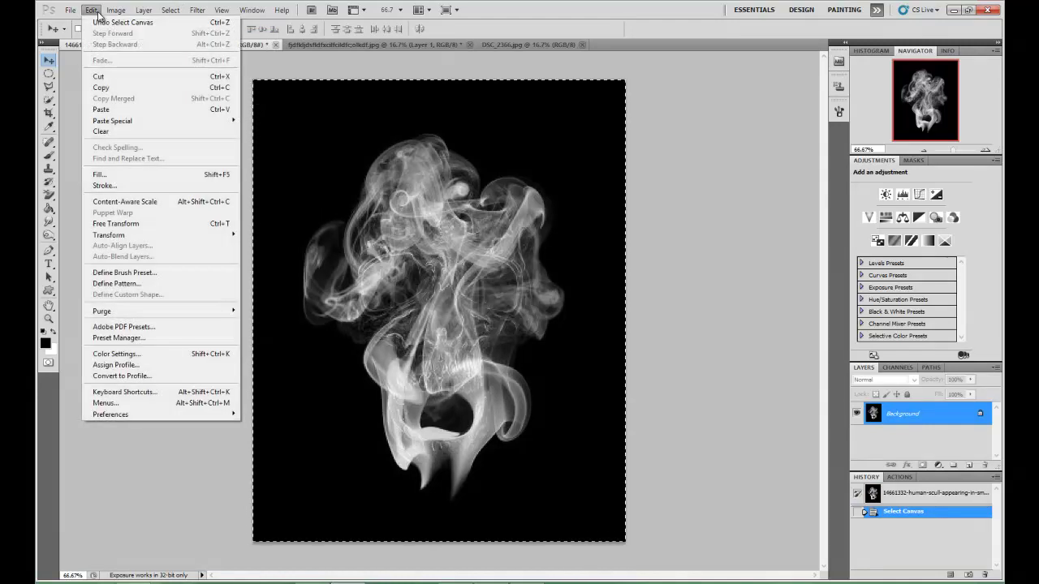
pyautogui.click(100, 88)
pyautogui.click(342, 44)
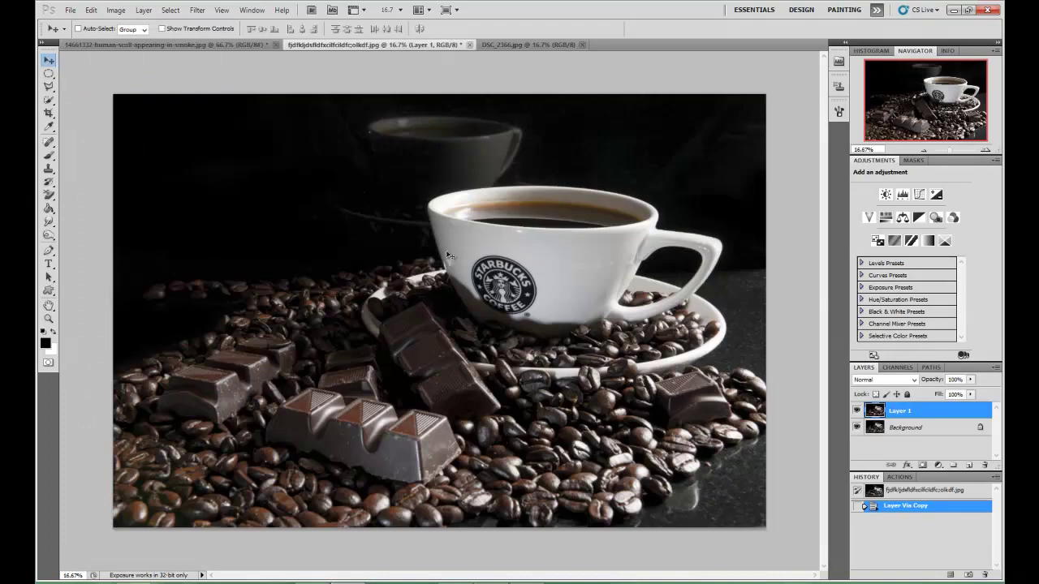
# - Paste the smoke as Layer 2 and drag it up over the cup's rim
pyautogui.click(92, 10)
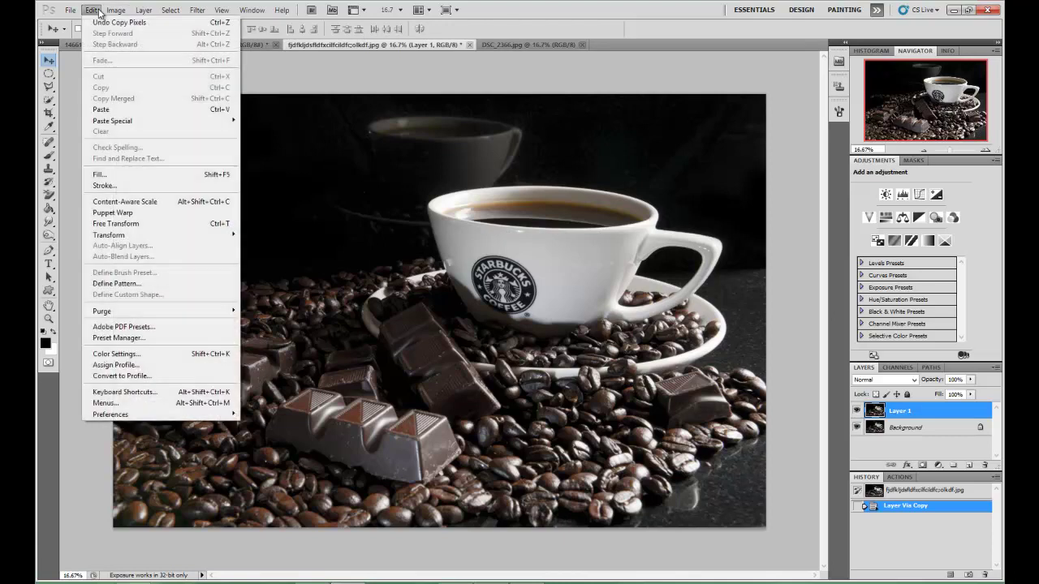
pyautogui.click(115, 110)
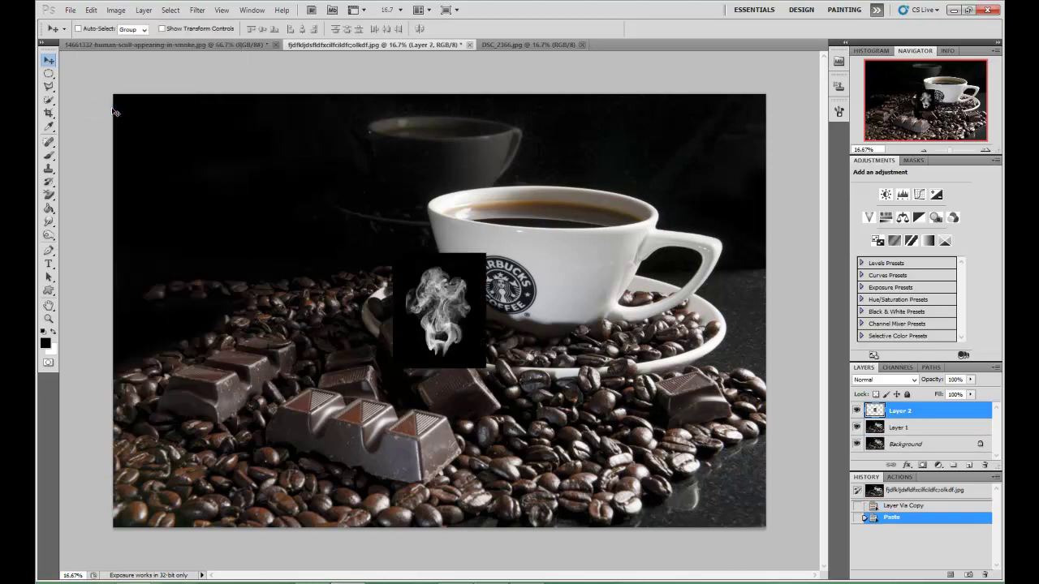
pyautogui.moveTo(454, 298); pyautogui.dragTo(550, 176)
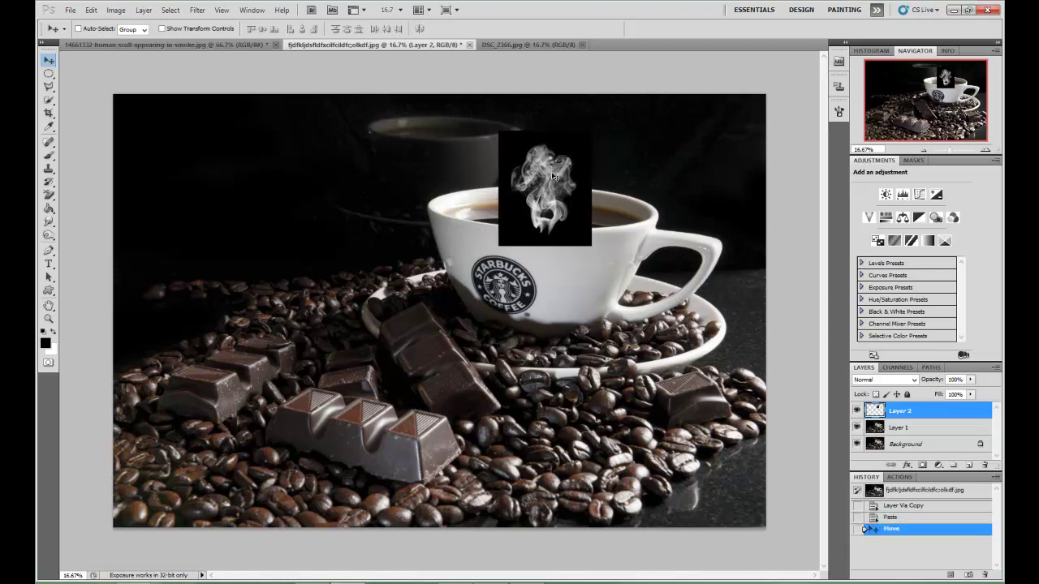
# - Free Transform the smoke to about 350% width and 195% height, covering the cup's top
pyautogui.click(99, 12)
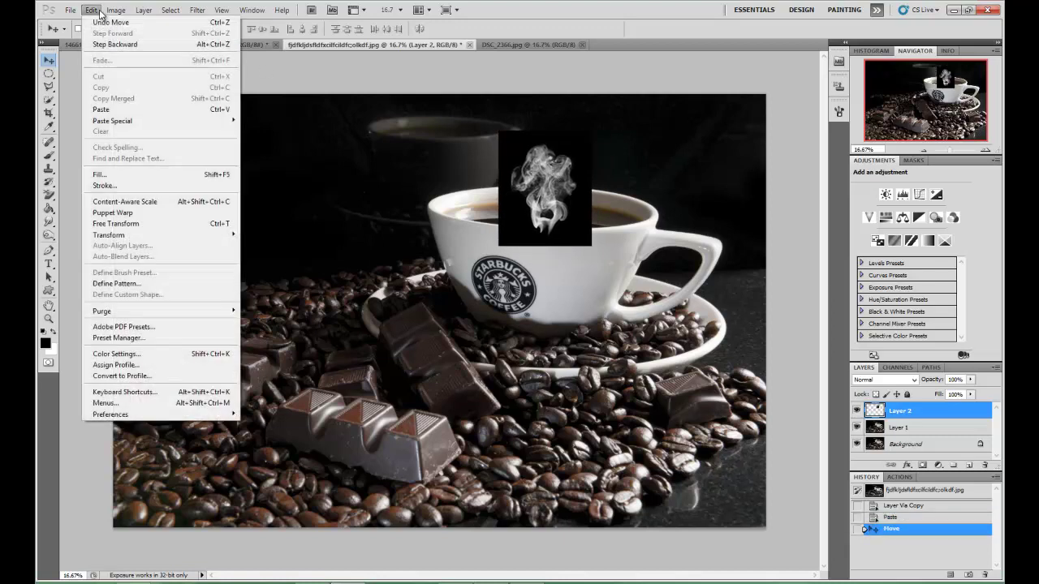
pyautogui.click(122, 223)
pyautogui.moveTo(592, 131); pyautogui.dragTo(688, 94)
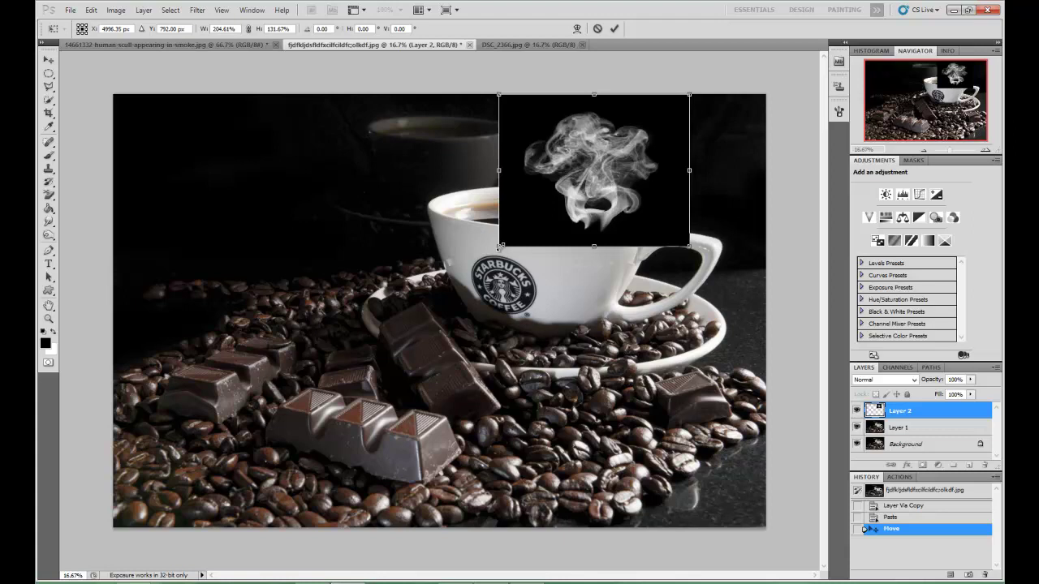
pyautogui.moveTo(498, 245); pyautogui.dragTo(382, 277)
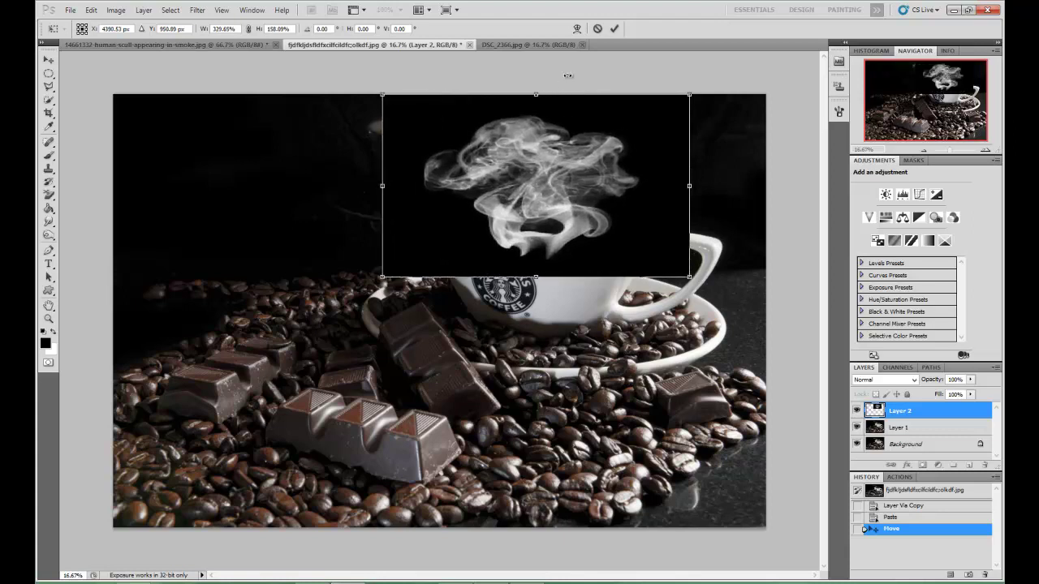
pyautogui.moveTo(539, 94); pyautogui.dragTo(550, 78)
pyautogui.moveTo(608, 206); pyautogui.dragTo(624, 209)
pyautogui.moveTo(551, 281); pyautogui.dragTo(553, 305)
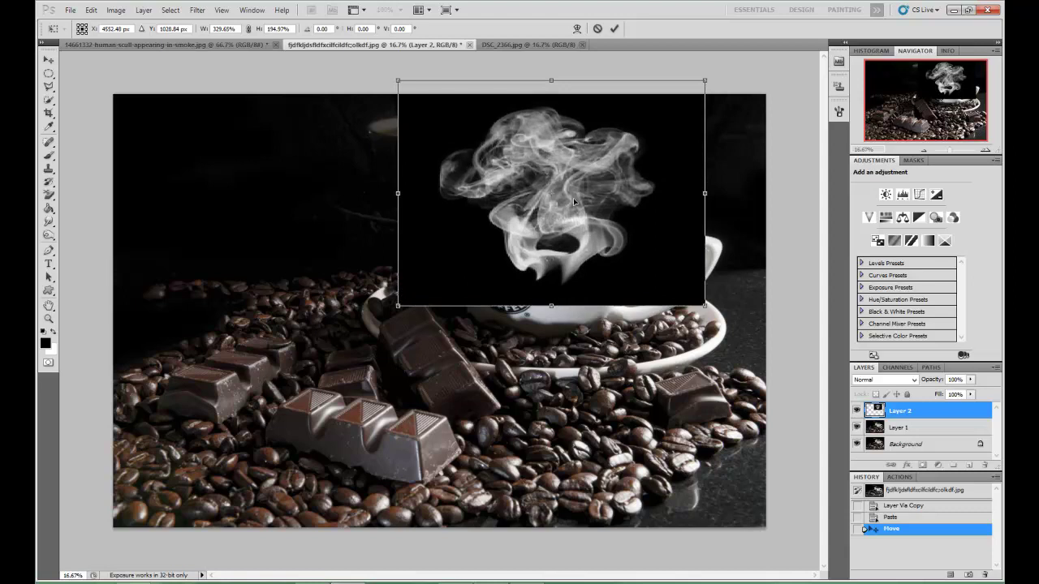
pyautogui.moveTo(577, 202); pyautogui.dragTo(578, 193)
pyautogui.moveTo(702, 186); pyautogui.dragTo(715, 184)
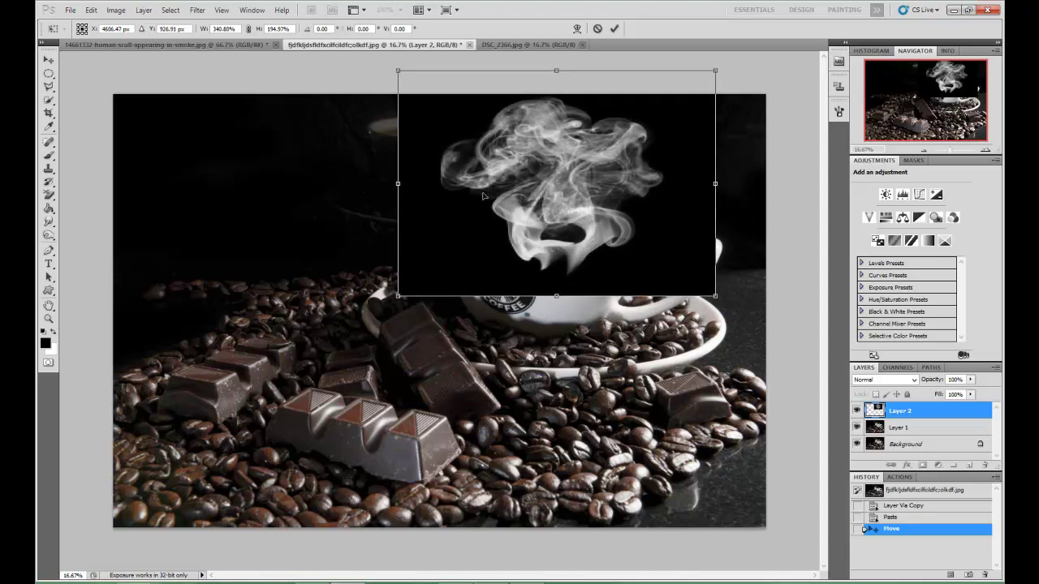
pyautogui.moveTo(403, 184); pyautogui.dragTo(390, 184)
pyautogui.moveTo(532, 203); pyautogui.dragTo(527, 201)
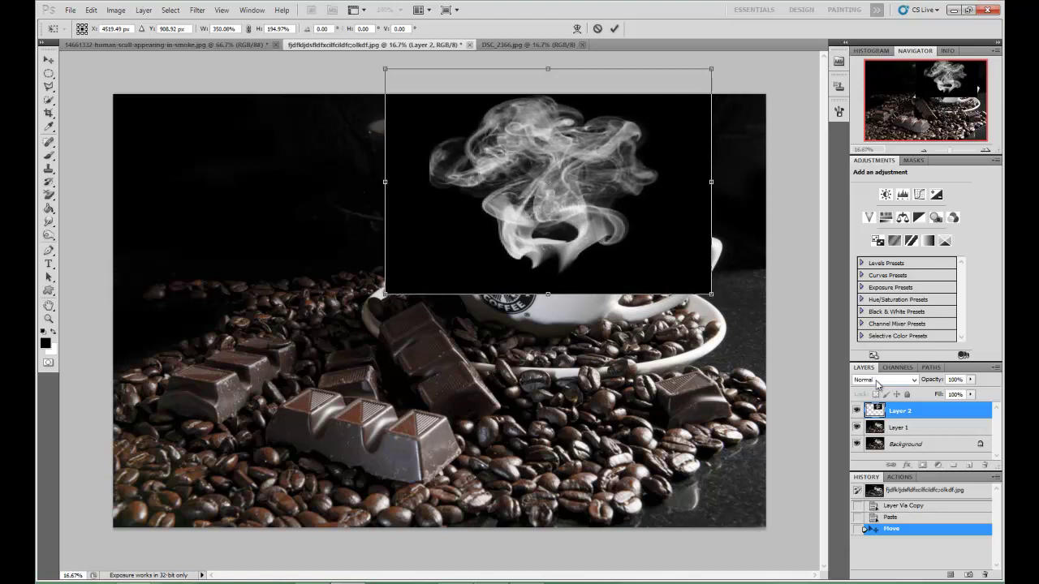
# - Set Layer 2 to Screen blend mode, nudge it left, and commit the transform
pyautogui.click(884, 382)
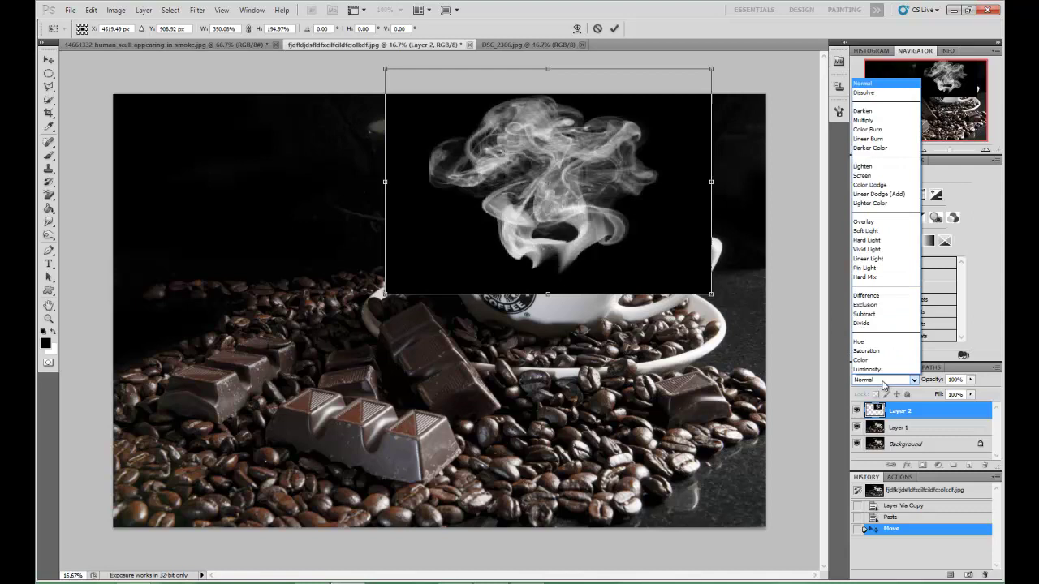
pyautogui.click(878, 176)
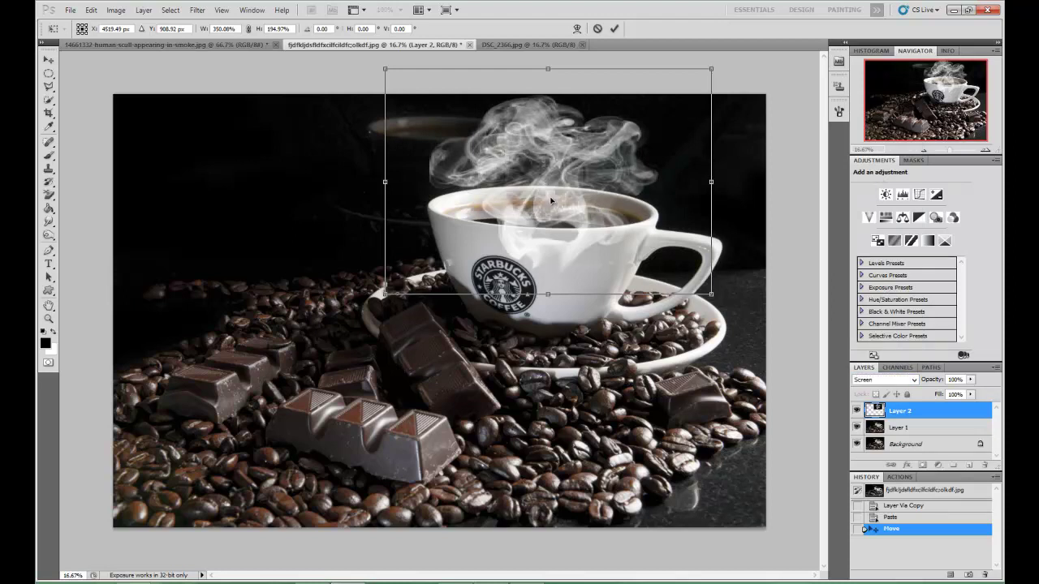
pyautogui.moveTo(551, 201); pyautogui.dragTo(547, 200)
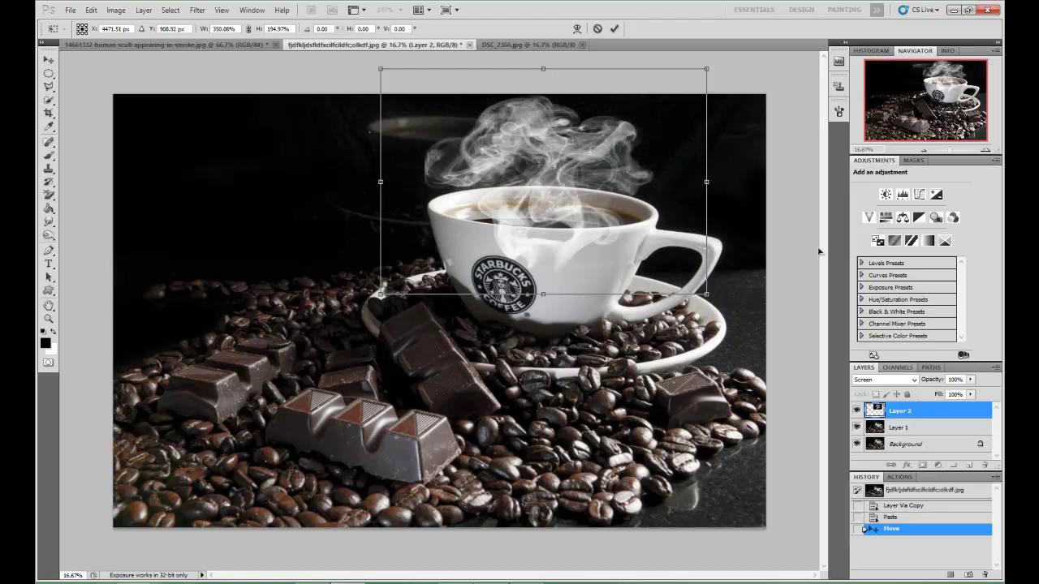
pyautogui.click(615, 30)
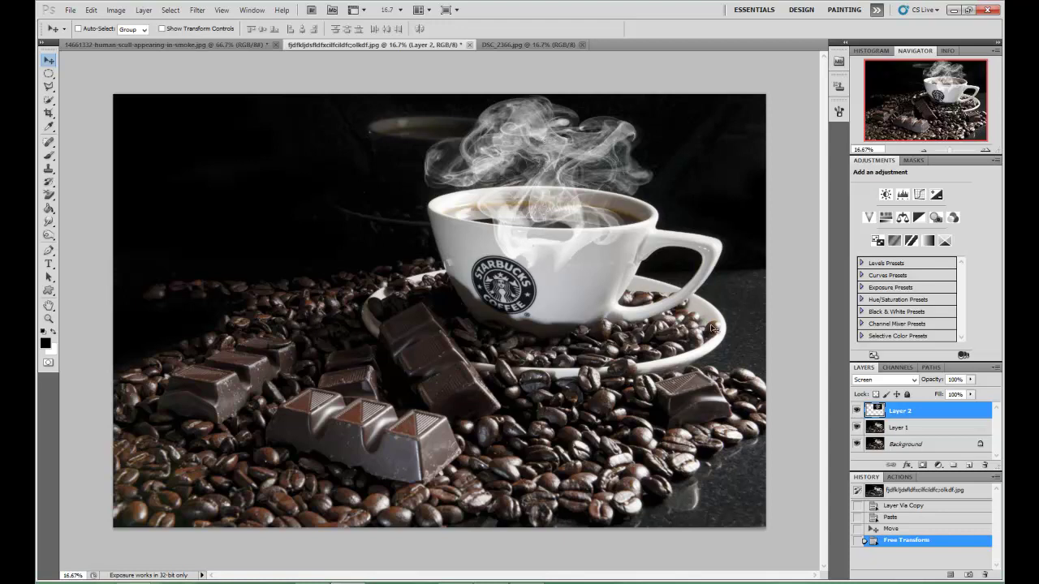
# - Add a layer mask to Layer 2 and brush black over the cup body and rim
pyautogui.click(923, 466)
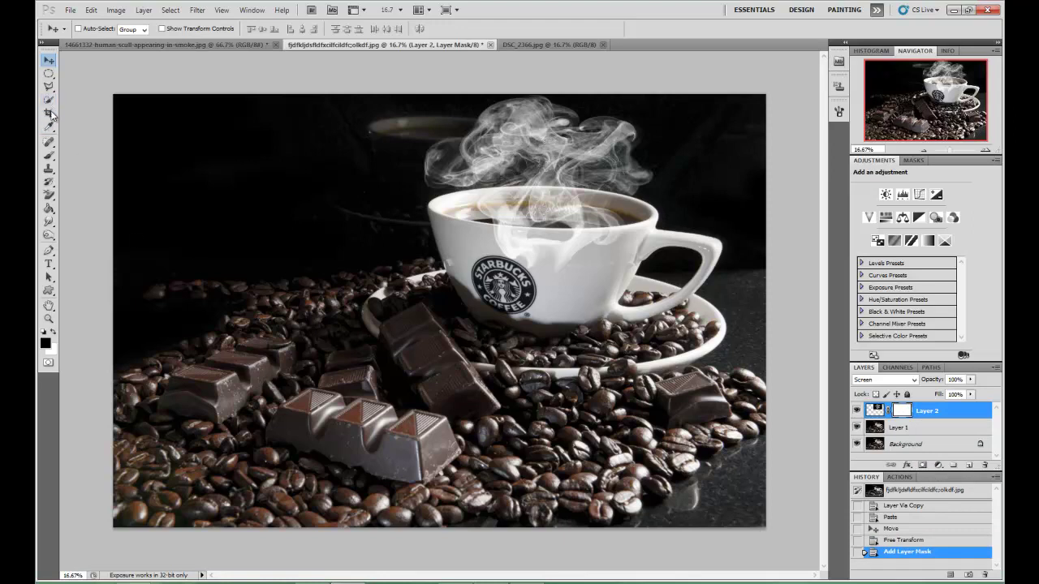
pyautogui.click(49, 156)
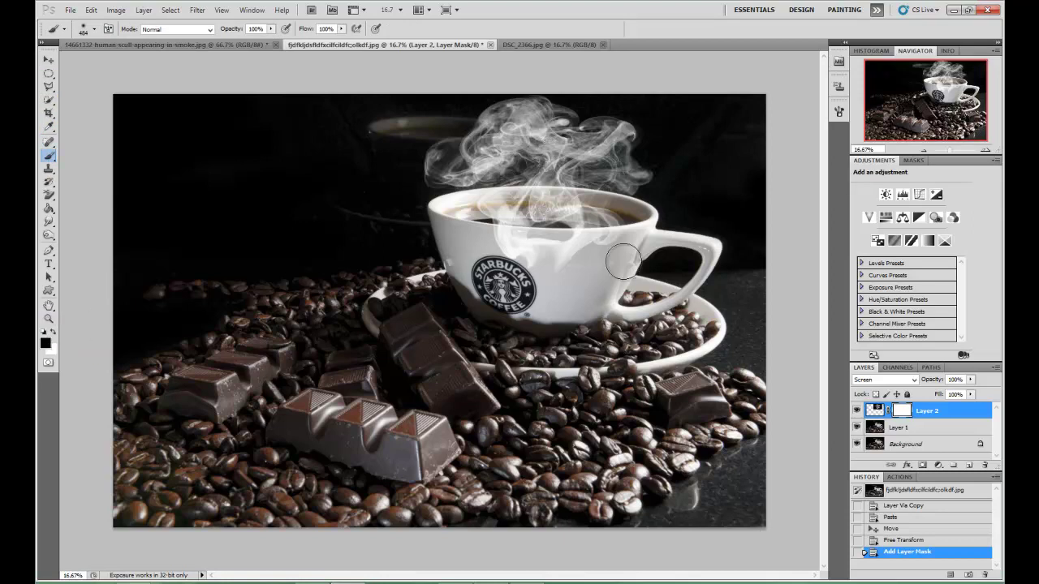
pyautogui.moveTo(647, 238); pyautogui.dragTo(476, 232)
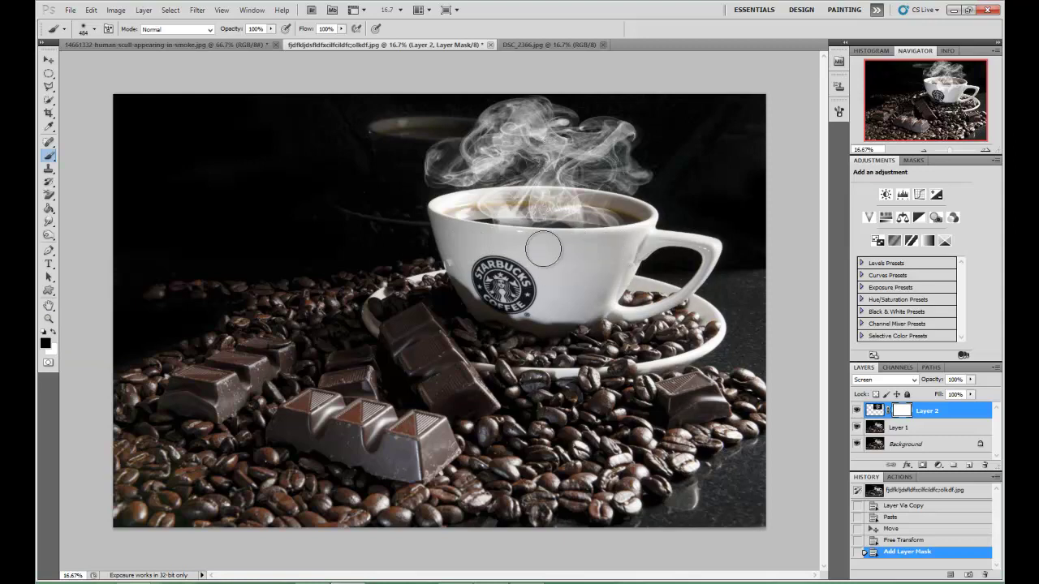
pyautogui.moveTo(433, 239); pyautogui.dragTo(538, 231)
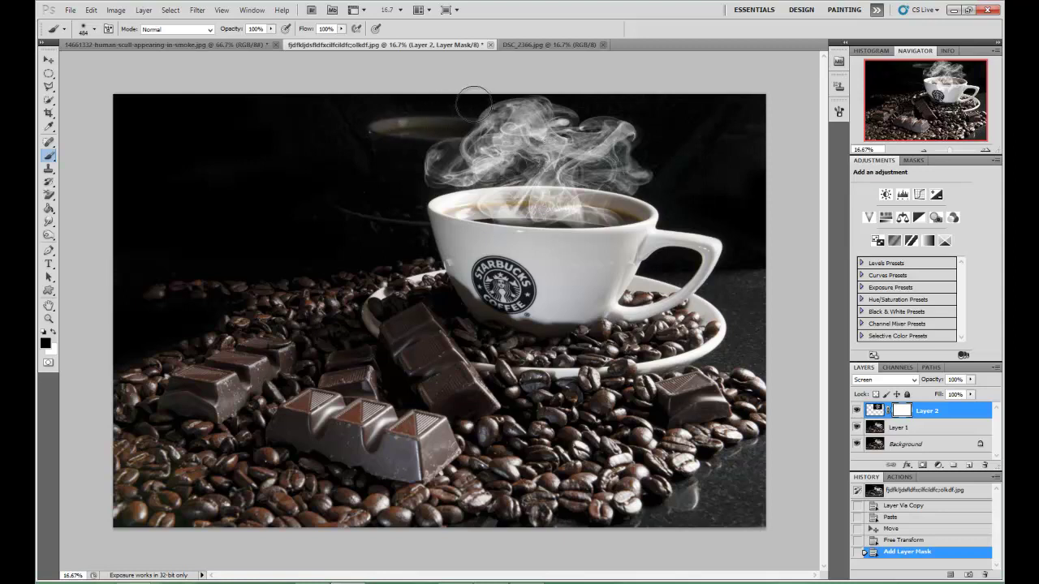
pyautogui.moveTo(703, 260); pyautogui.dragTo(520, 304)
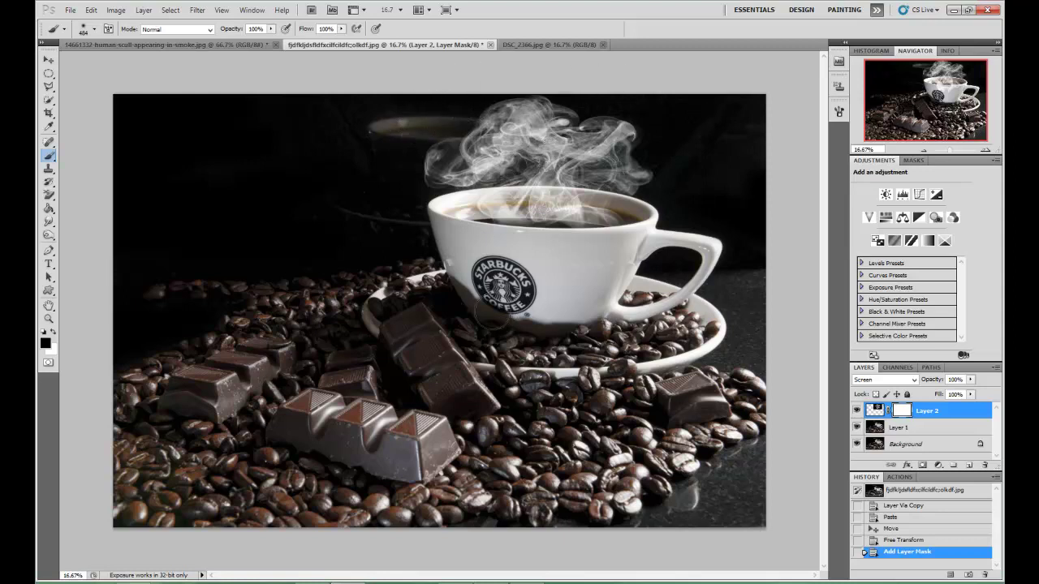
pyautogui.moveTo(614, 237); pyautogui.dragTo(621, 244)
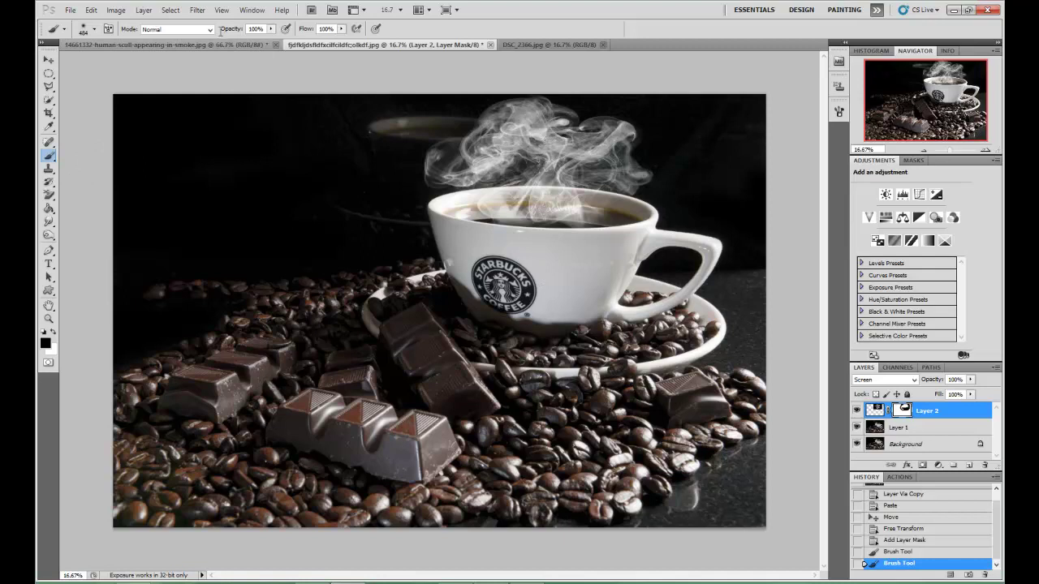
# - Lower brush opacity, enlarge the soft brush to about 700 px, and fade smoke above the cup
pyautogui.click(272, 29)
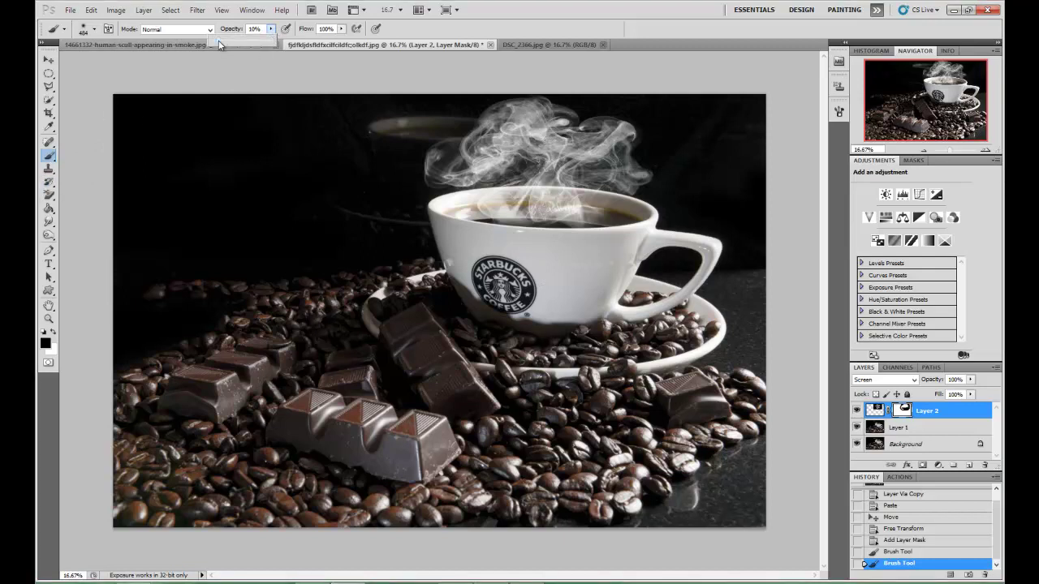
pyautogui.rightClick(529, 147)
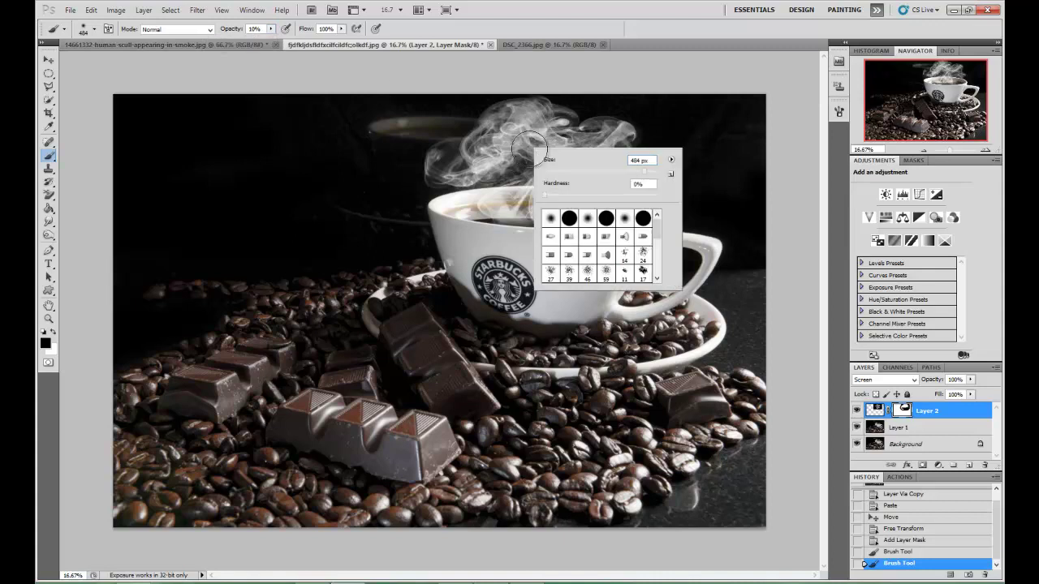
pyautogui.click(647, 173)
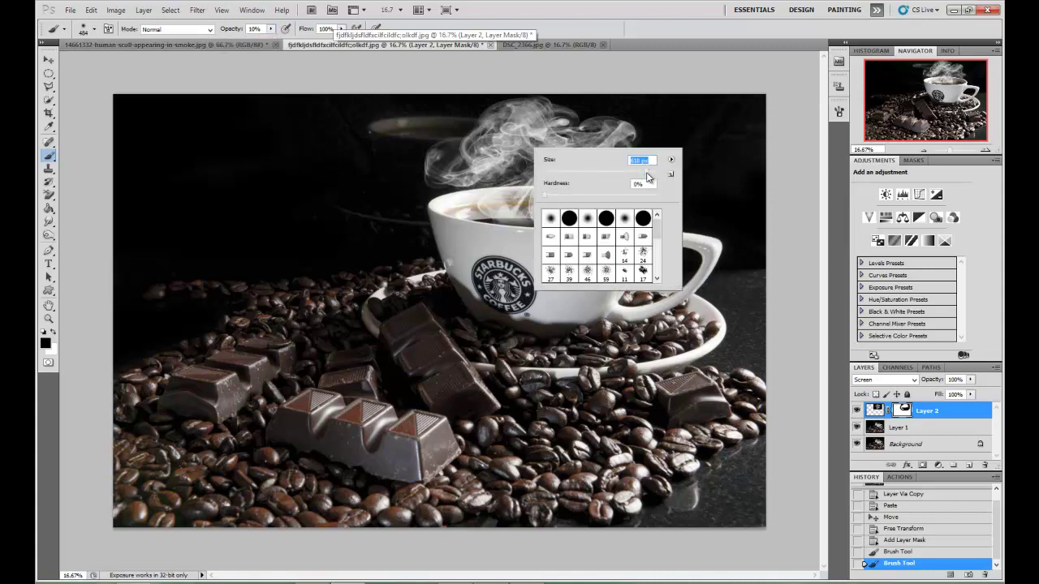
pyautogui.moveTo(647, 174); pyautogui.dragTo(649, 177)
pyautogui.moveTo(496, 151)
pyautogui.mouseDown()
pyautogui.moveTo(523, 129)
pyautogui.moveTo(550, 151)
pyautogui.mouseUp()
pyautogui.moveTo(418, 138)
pyautogui.mouseDown()
pyautogui.moveTo(542, 141)
pyautogui.moveTo(434, 161)
pyautogui.moveTo(625, 154)
pyautogui.moveTo(428, 209)
pyautogui.mouseUp()
pyautogui.moveTo(605, 205); pyautogui.dragTo(536, 213)
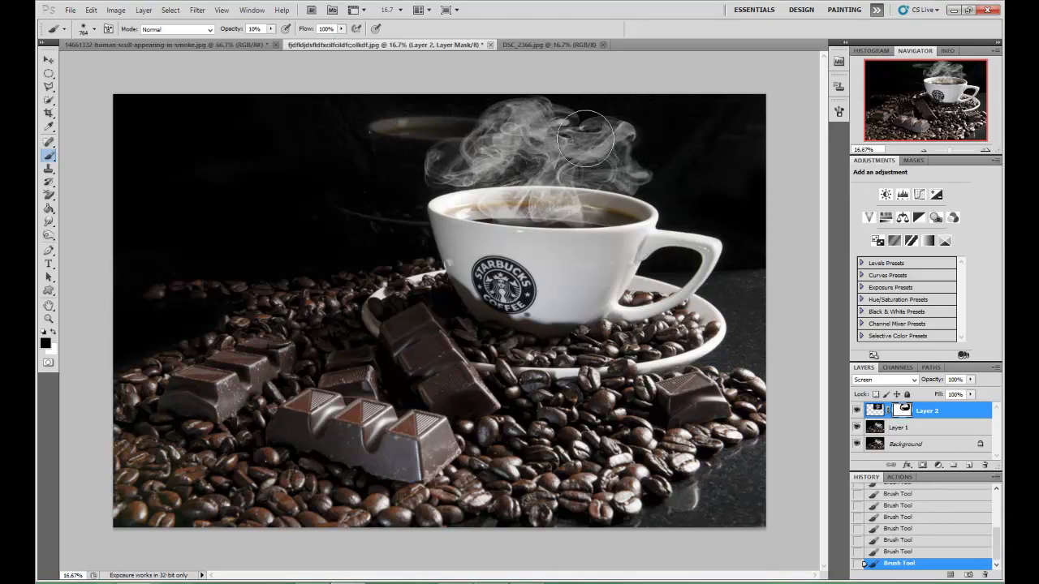
# - Shrink the brush to 162 px, set opacity to 27%, and fade steam near the rim
pyautogui.rightClick(597, 246)
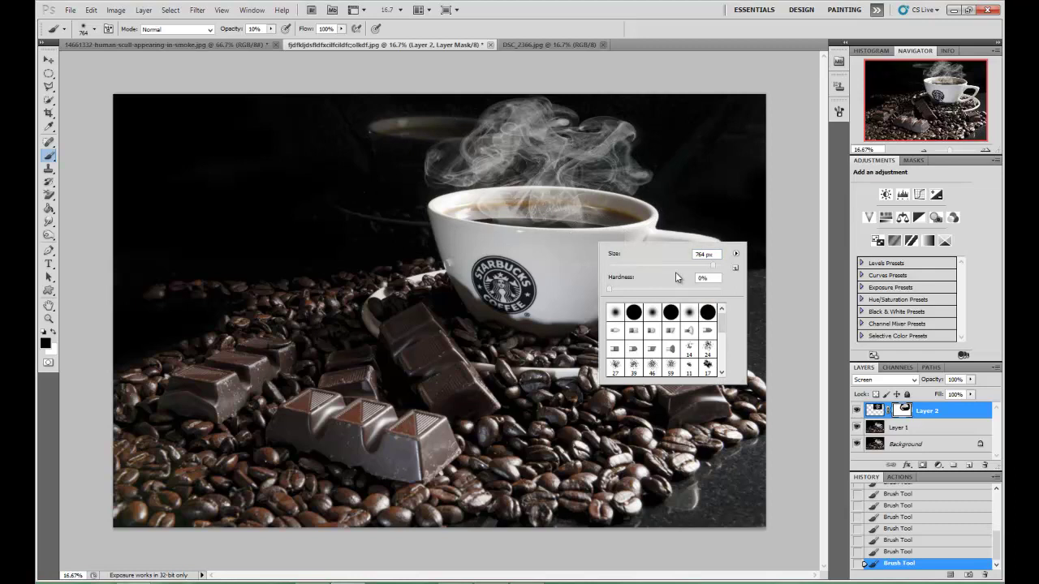
pyautogui.moveTo(679, 273); pyautogui.dragTo(684, 270)
pyautogui.press('Return')
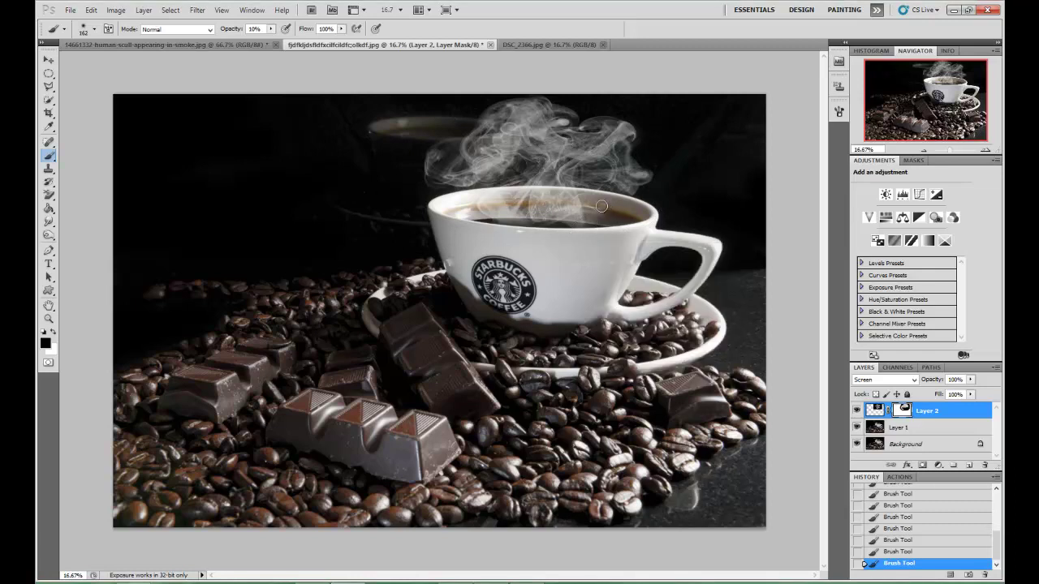
pyautogui.moveTo(272, 28); pyautogui.dragTo(306, 55)
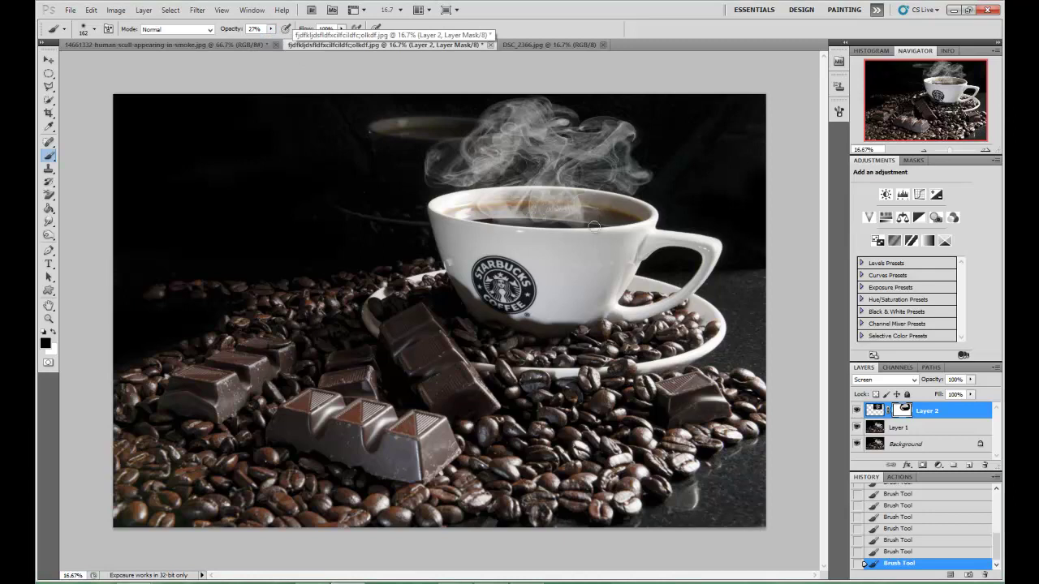
pyautogui.moveTo(595, 227); pyautogui.dragTo(569, 230)
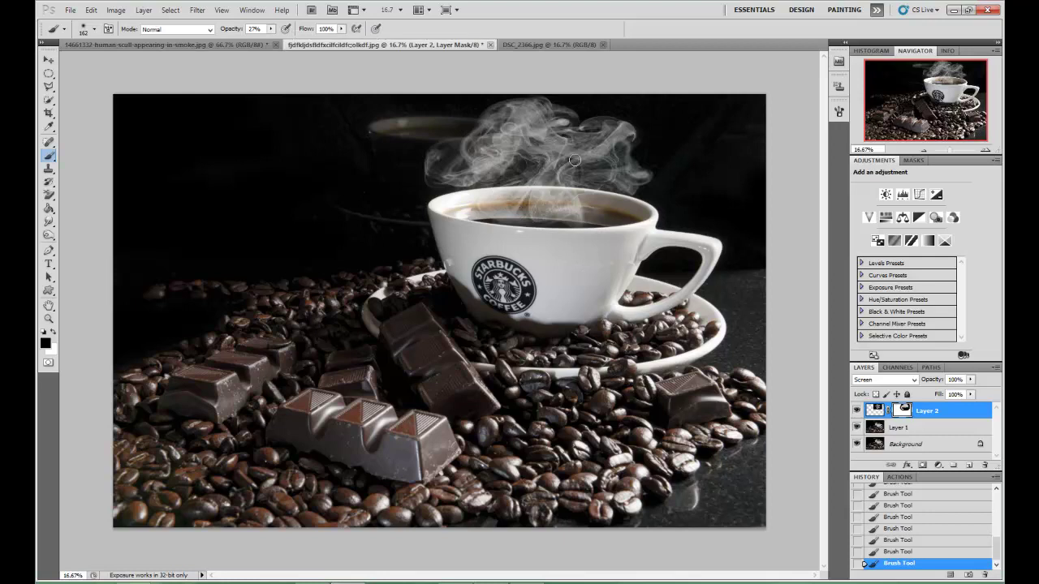
# - Move the steam layer slightly down, then fade its base into the cup with a 187 px brush
pyautogui.click(49, 60)
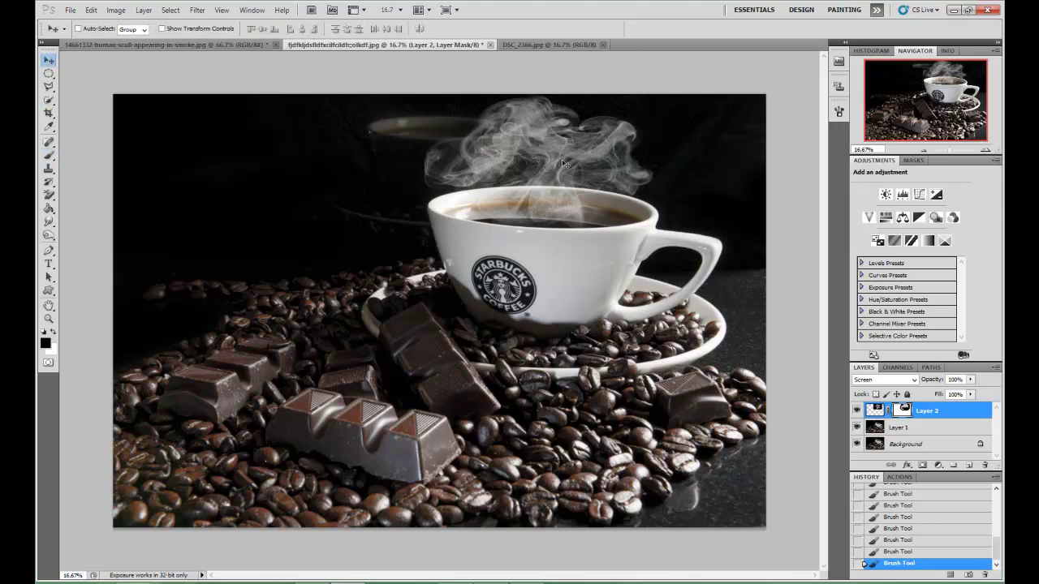
pyautogui.moveTo(564, 164); pyautogui.dragTo(564, 177)
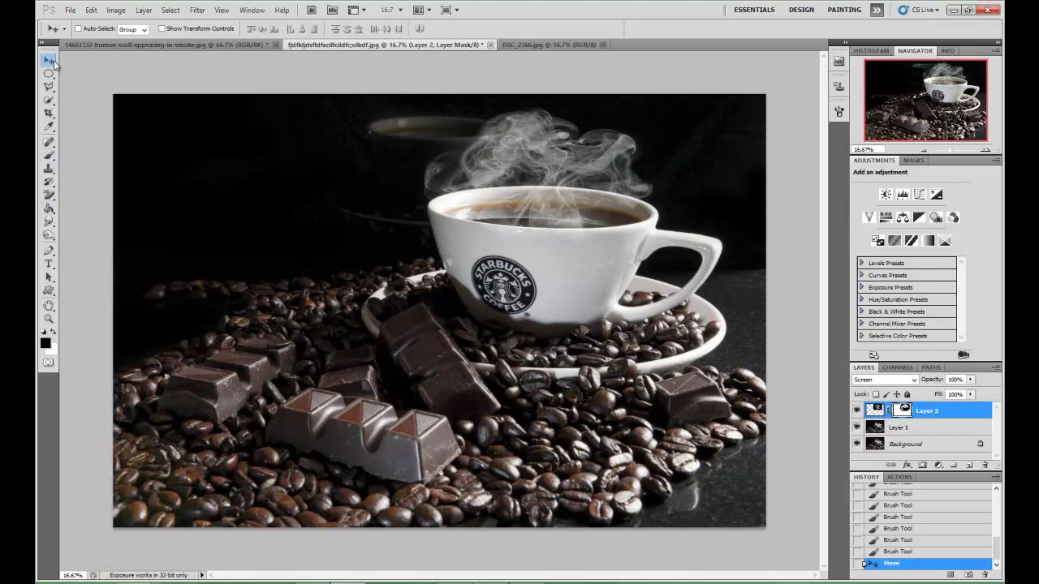
pyautogui.click(49, 155)
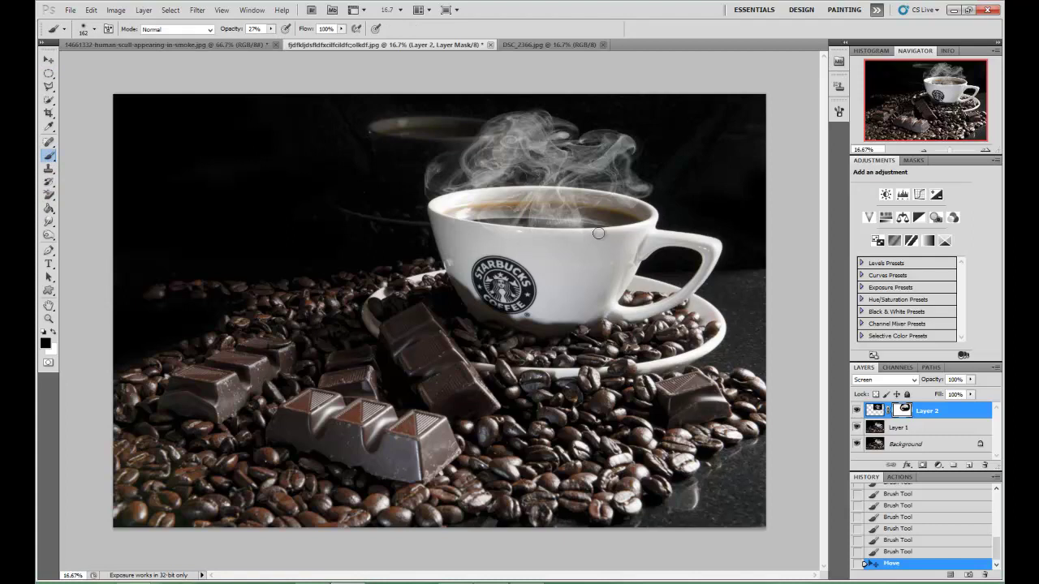
pyautogui.moveTo(547, 240)
pyautogui.mouseDown()
pyautogui.moveTo(664, 234)
pyautogui.moveTo(486, 232)
pyautogui.moveTo(674, 246)
pyautogui.moveTo(685, 282)
pyautogui.mouseUp()
pyautogui.rightClick(589, 259)
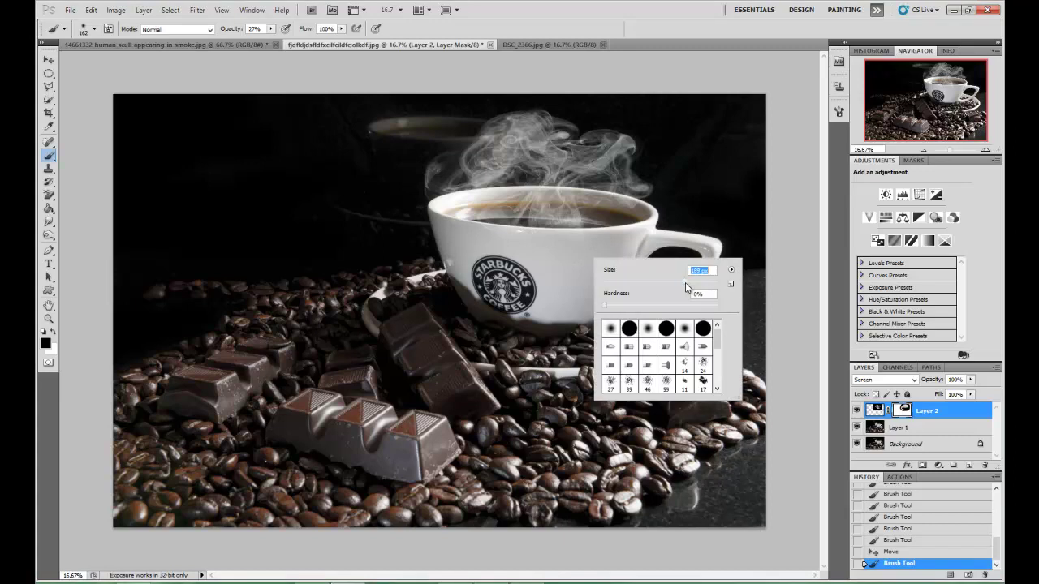
pyautogui.click(552, 240)
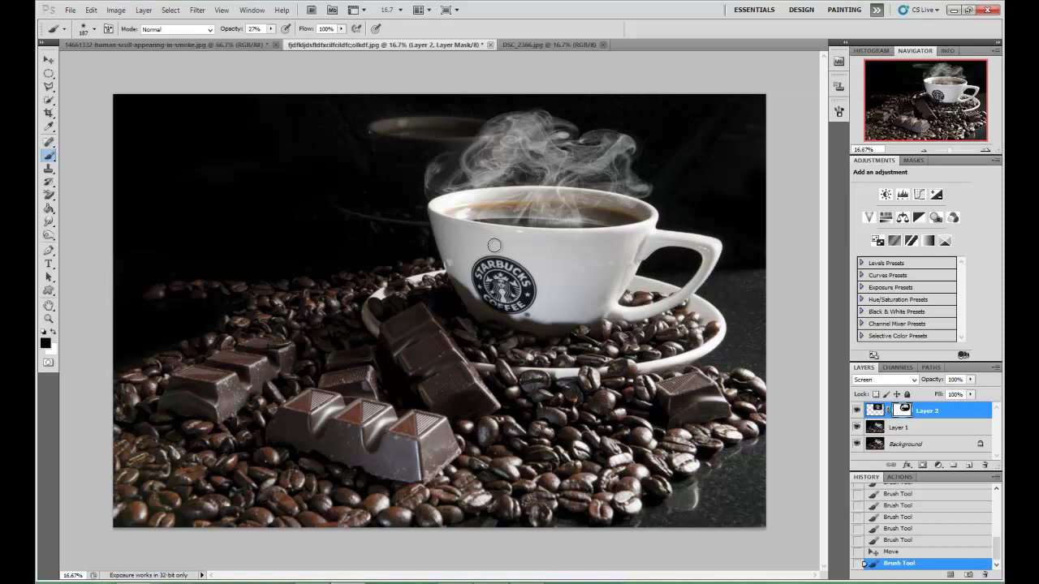
pyautogui.moveTo(495, 246)
pyautogui.mouseDown()
pyautogui.moveTo(425, 238)
pyautogui.moveTo(564, 252)
pyautogui.moveTo(530, 263)
pyautogui.moveTo(703, 251)
pyautogui.moveTo(454, 259)
pyautogui.mouseUp()
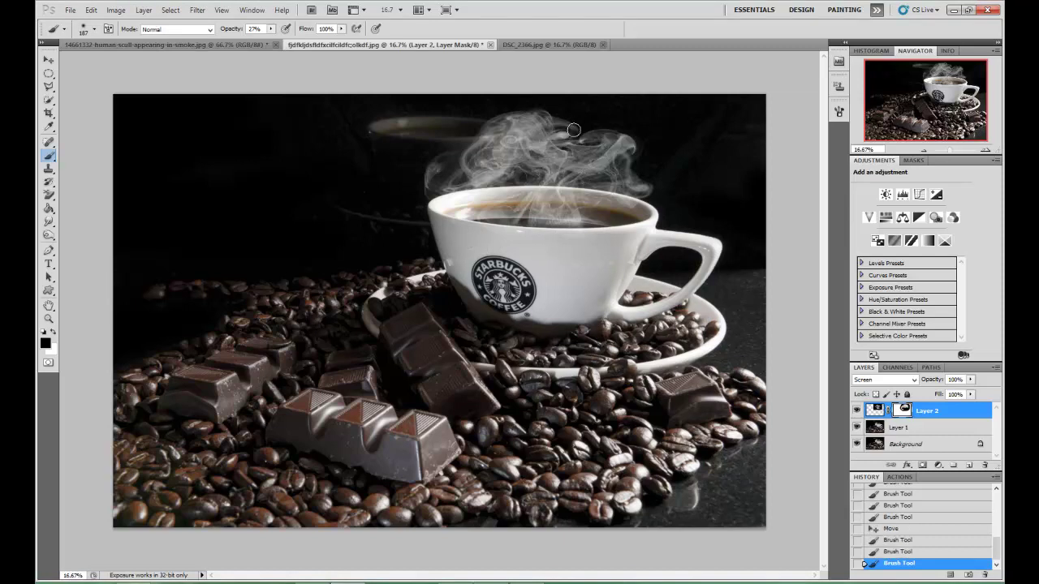
pyautogui.moveTo(501, 119)
pyautogui.mouseDown()
pyautogui.moveTo(458, 151)
pyautogui.moveTo(511, 140)
pyautogui.moveTo(514, 156)
pyautogui.moveTo(476, 169)
pyautogui.moveTo(536, 151)
pyautogui.moveTo(542, 138)
pyautogui.moveTo(519, 128)
pyautogui.moveTo(608, 152)
pyautogui.moveTo(614, 185)
pyautogui.moveTo(688, 199)
pyautogui.moveTo(623, 215)
pyautogui.moveTo(582, 199)
pyautogui.moveTo(610, 200)
pyautogui.mouseUp()
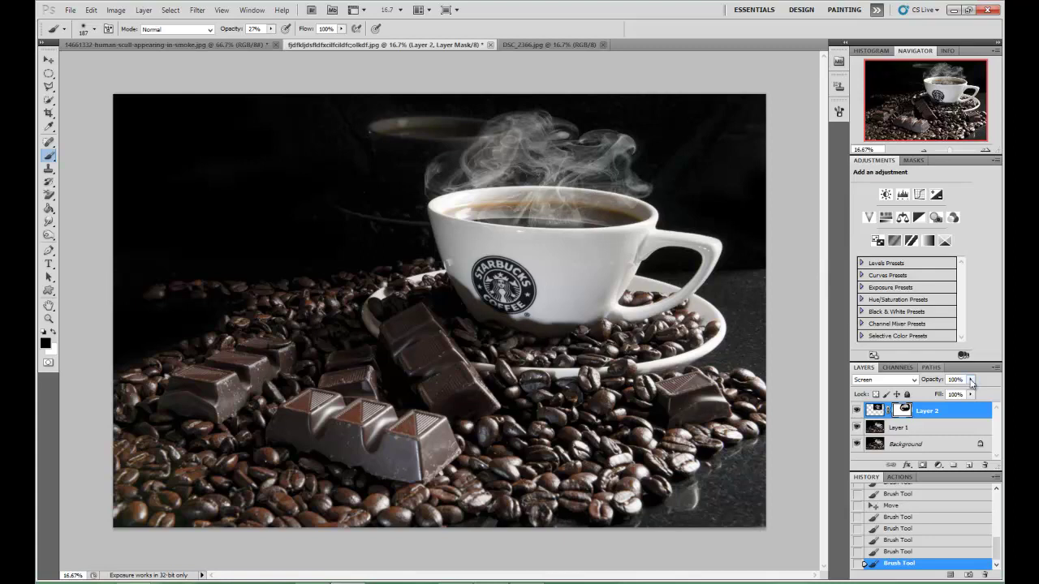
# - Set Layer 2's opacity to about 79% with the Layers panel slider
pyautogui.click(974, 384)
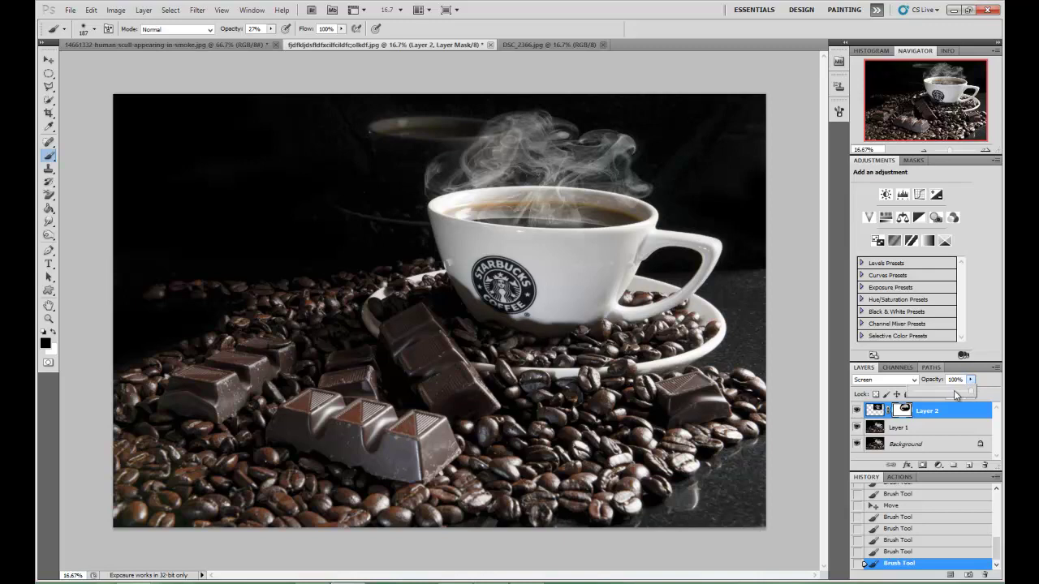
pyautogui.click(957, 395)
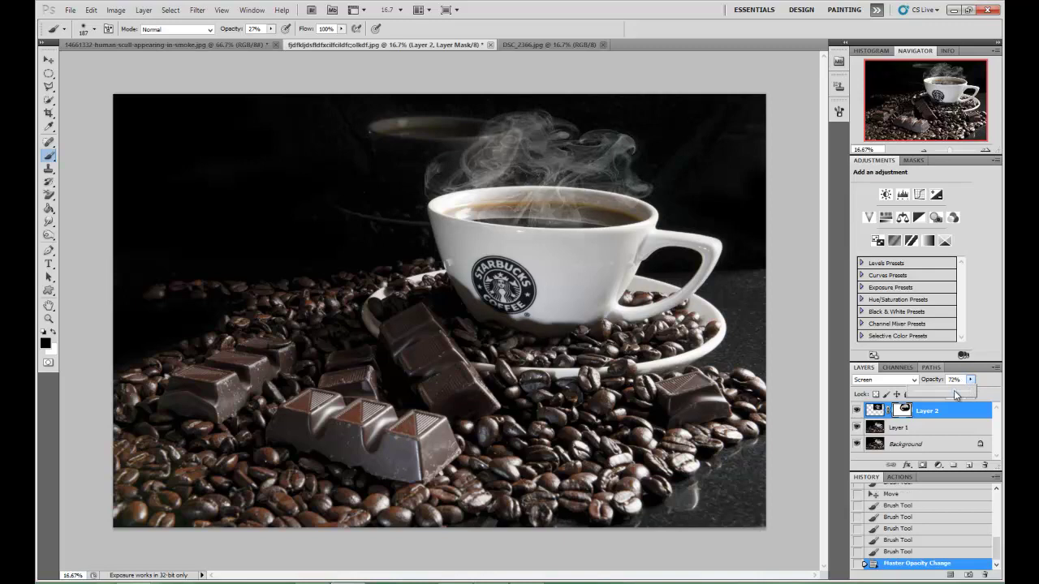
pyautogui.moveTo(956, 395); pyautogui.dragTo(963, 396)
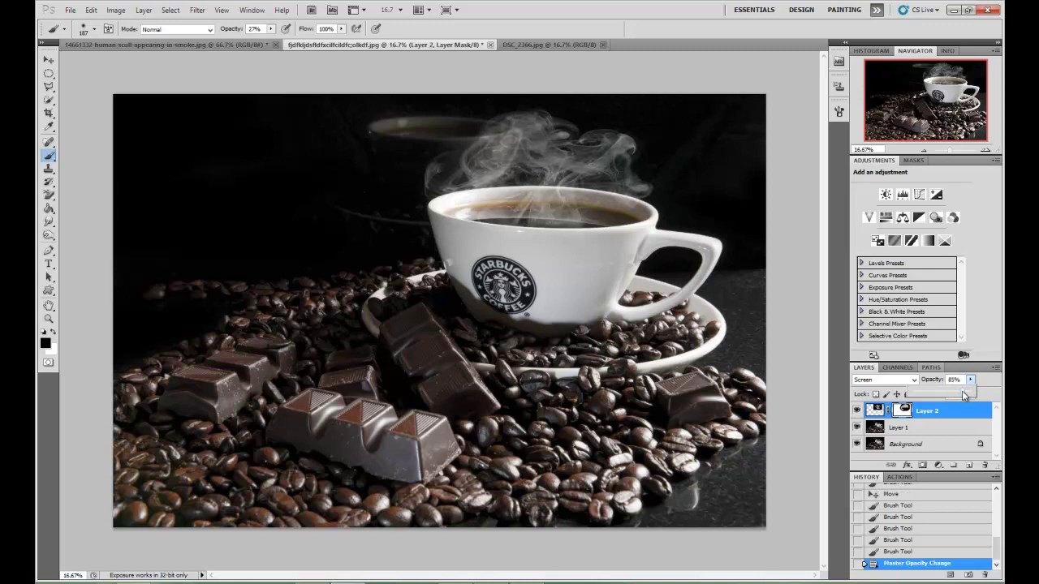
# - Choose Flatten Image from Layer 2's context menu to merge everything into Background
pyautogui.rightClick(923, 412)
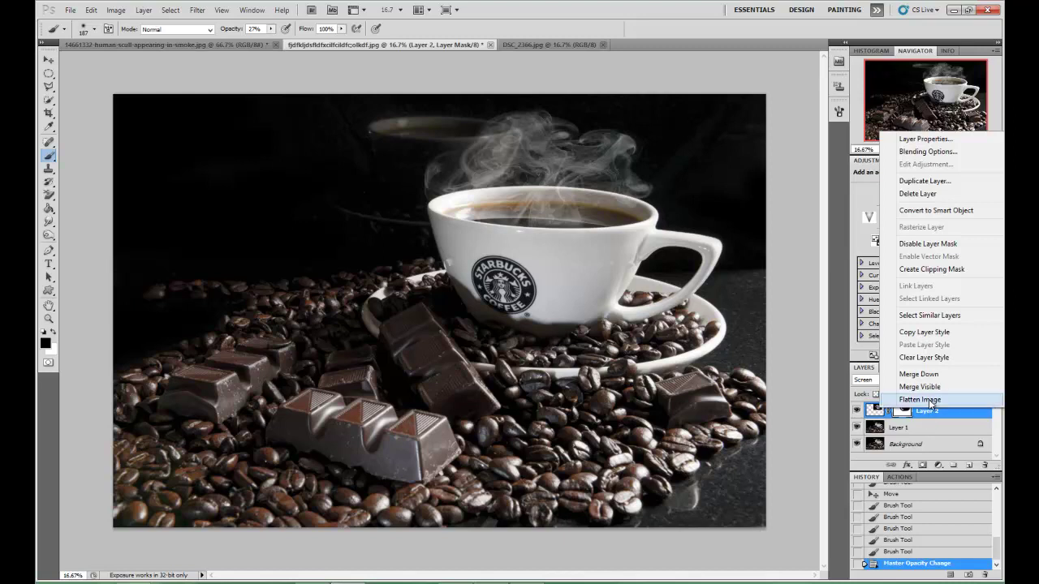
pyautogui.click(931, 403)
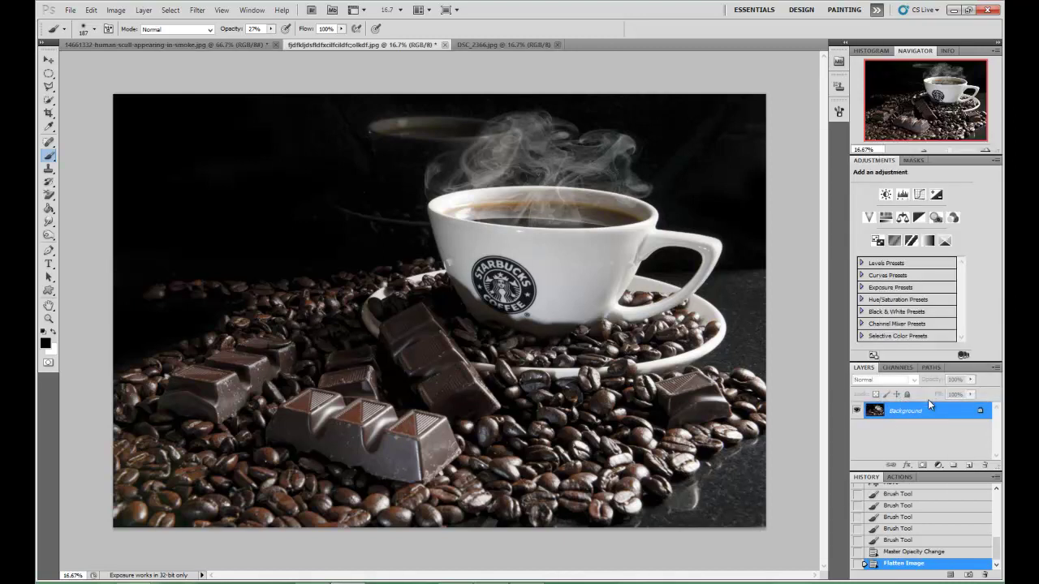